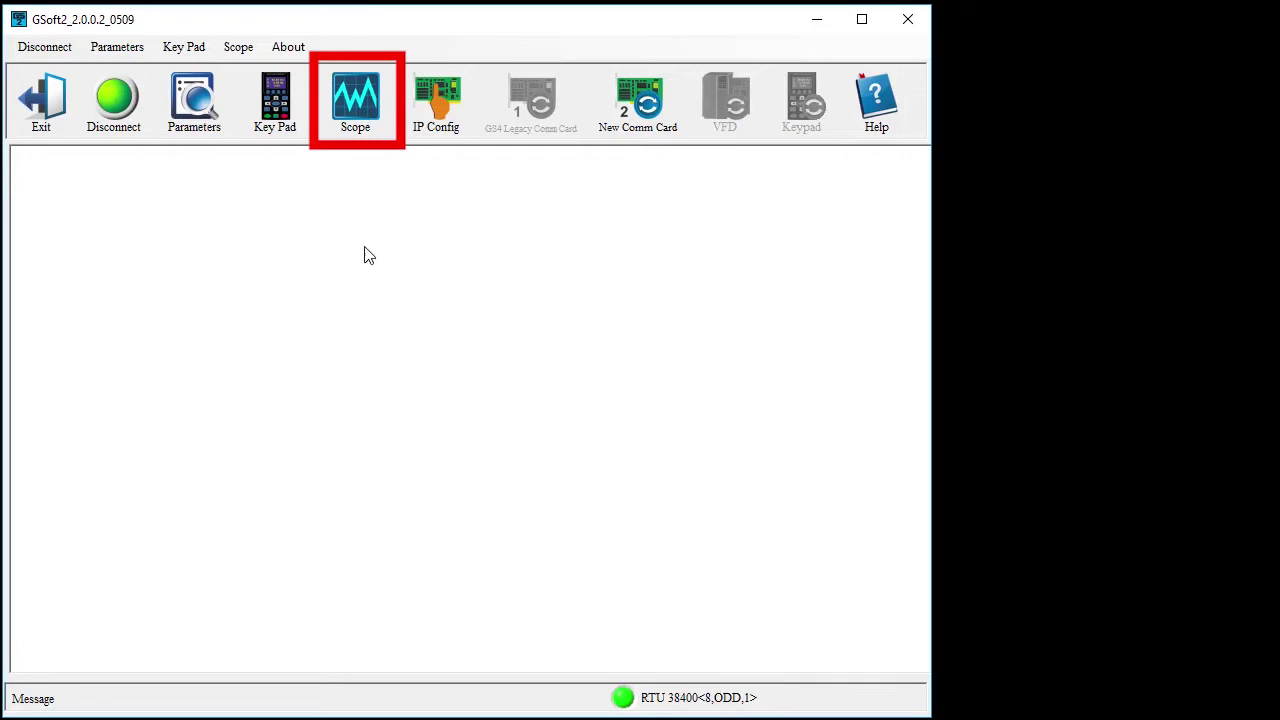
Put Phase Current A, B and C on scope channels 1–3 and start recording
left_click(362, 108)
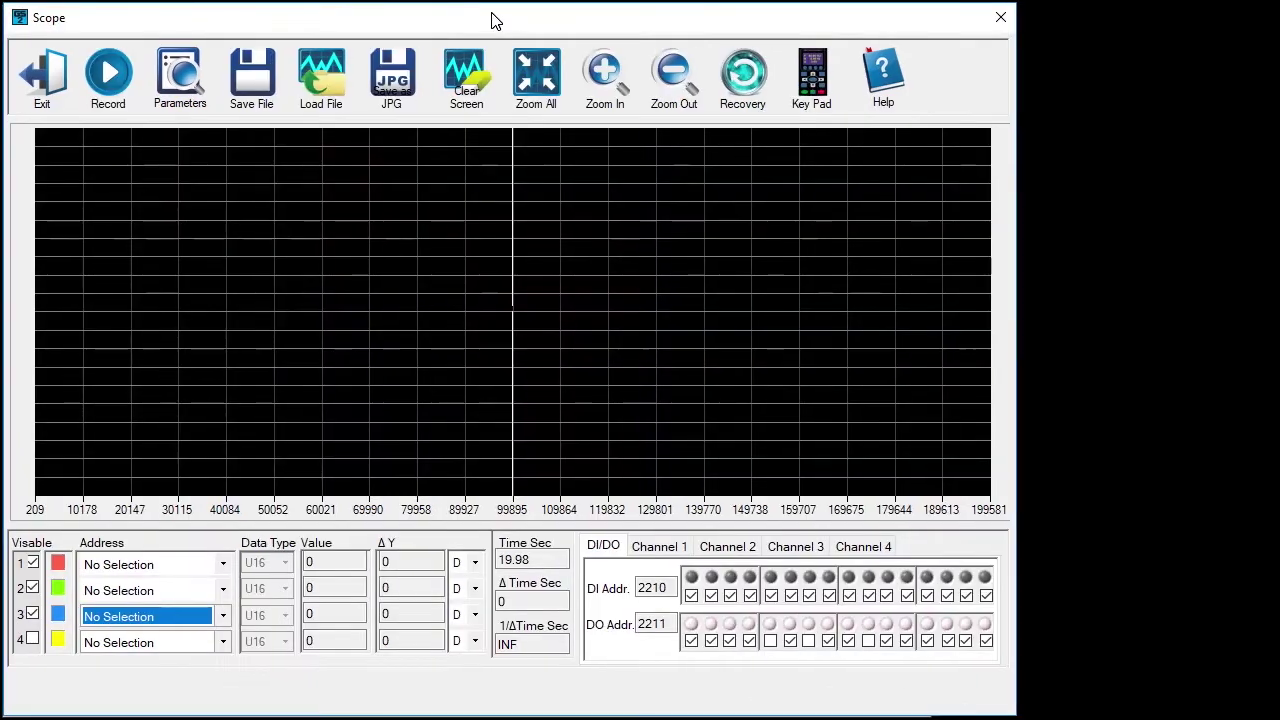
left_click(222, 564)
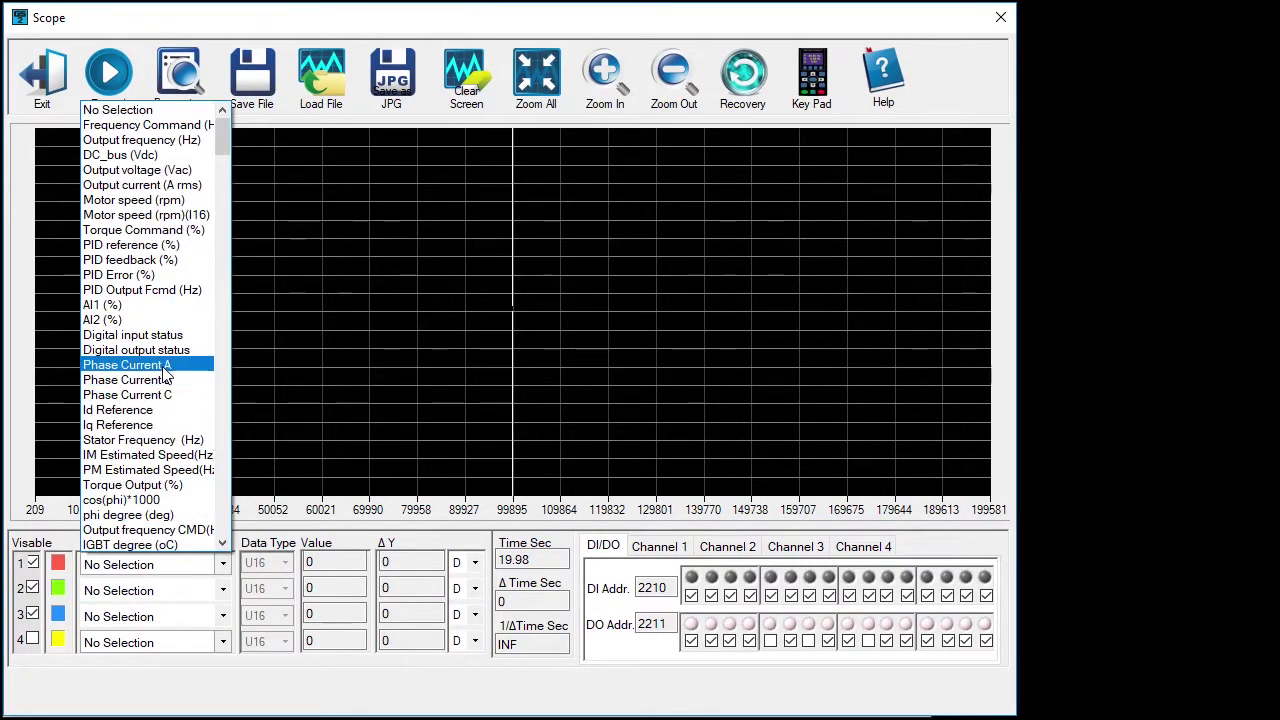
left_click(165, 365)
left_click(222, 590)
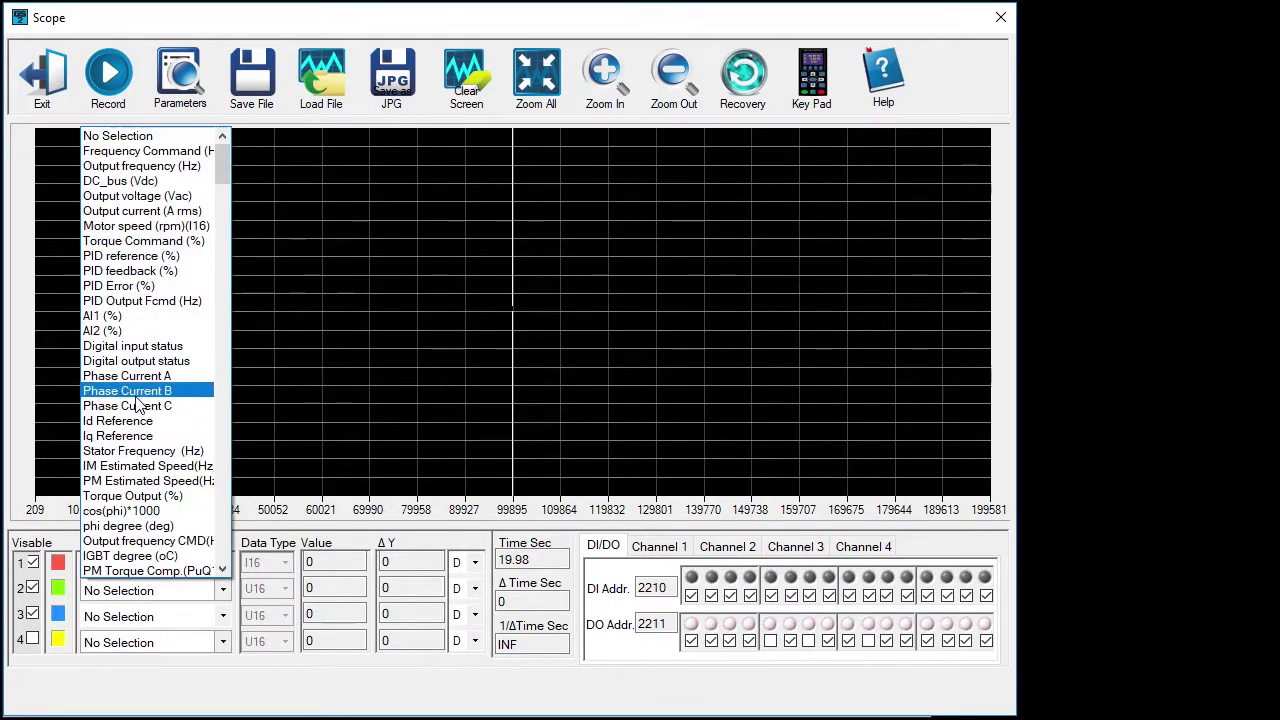
left_click(140, 400)
left_click(218, 615)
left_click(143, 455)
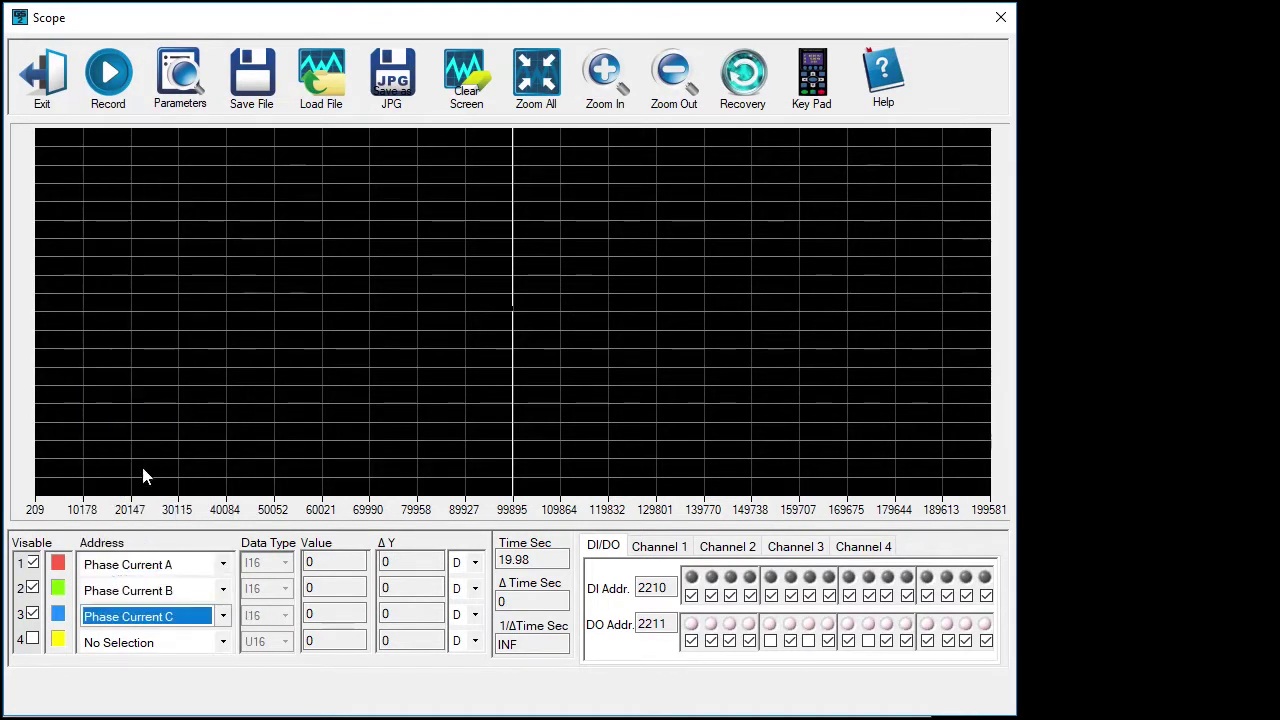
left_click(109, 80)
From the drive keypad run the motor, reverse it and stop it, then stop the scope recording
left_click(811, 75)
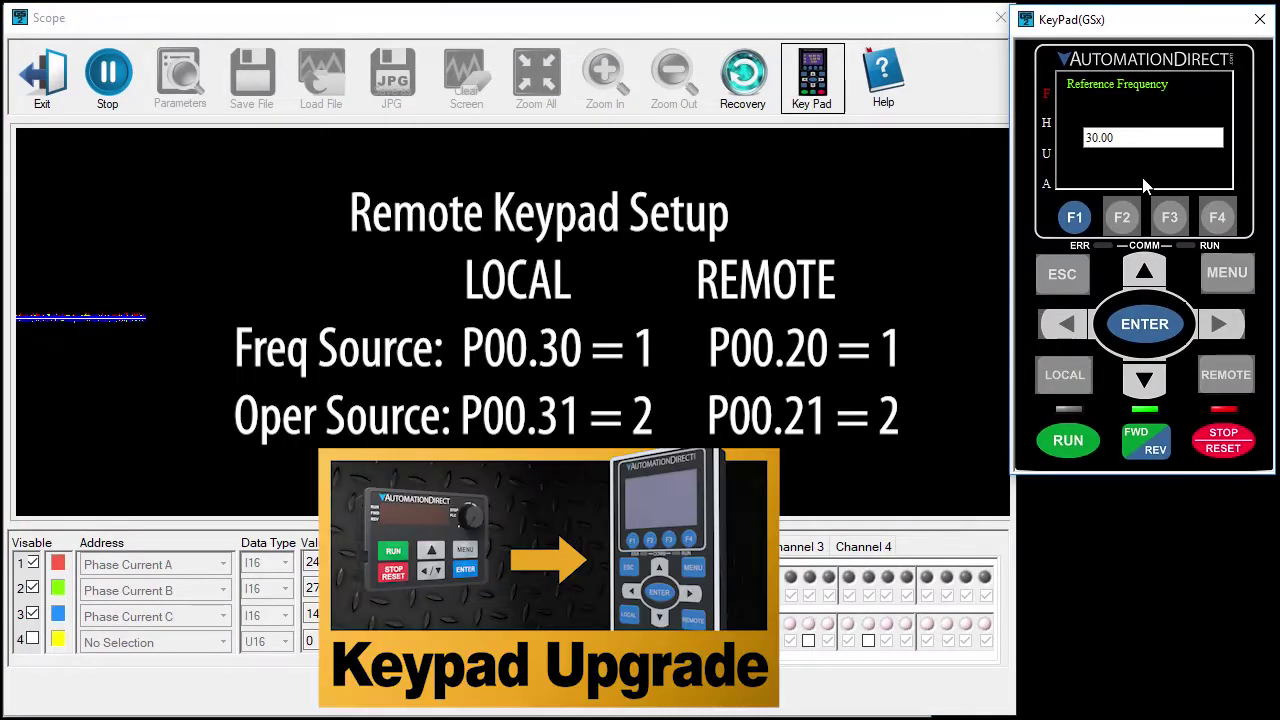
left_click(1075, 444)
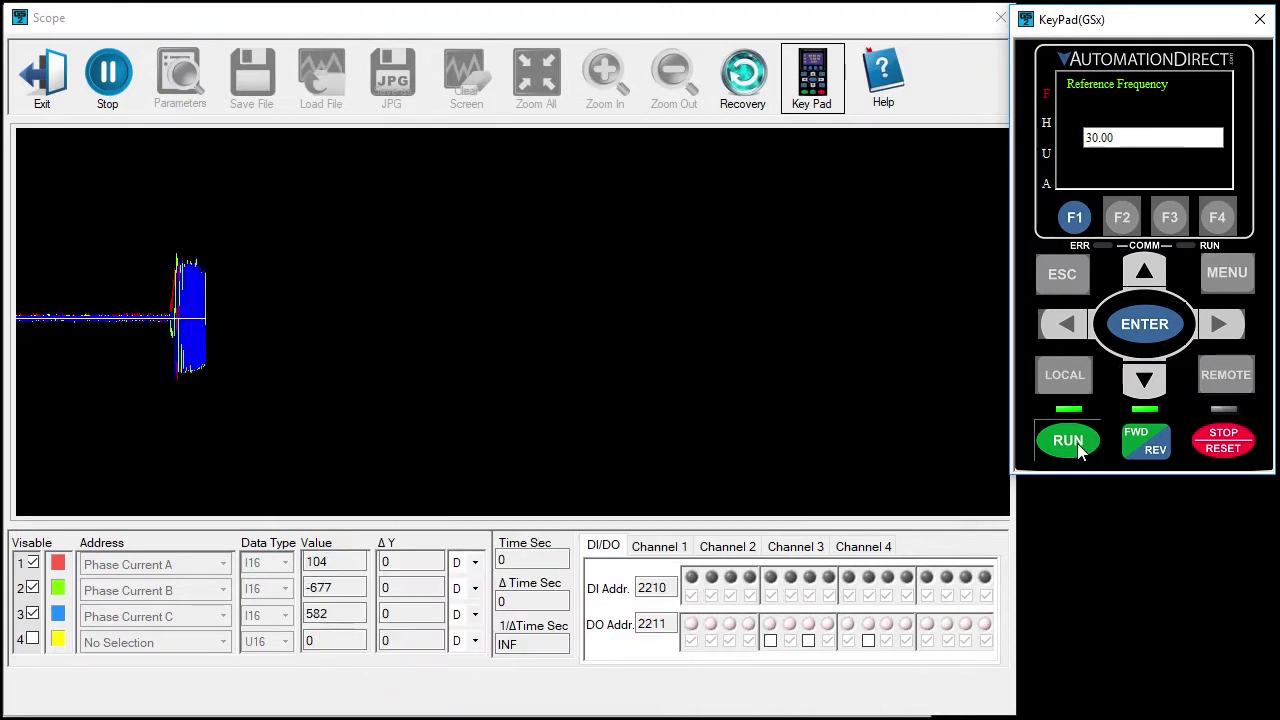
left_click(1153, 452)
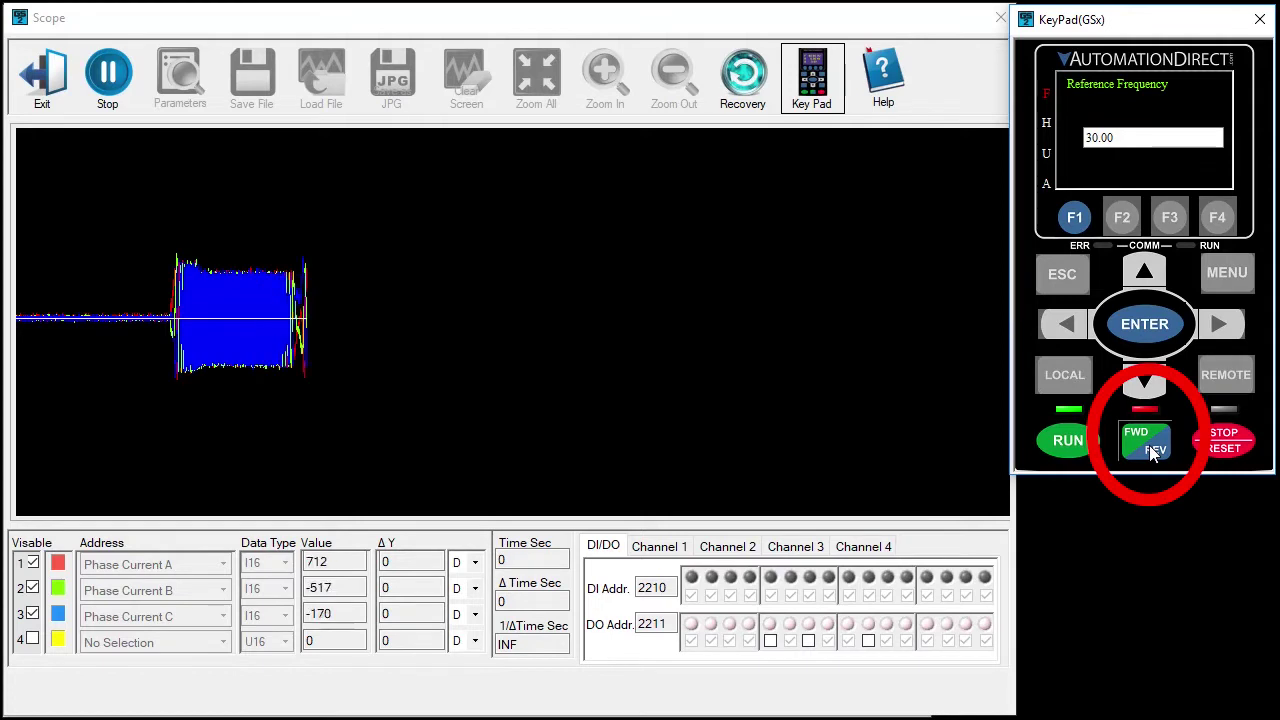
left_click(1222, 446)
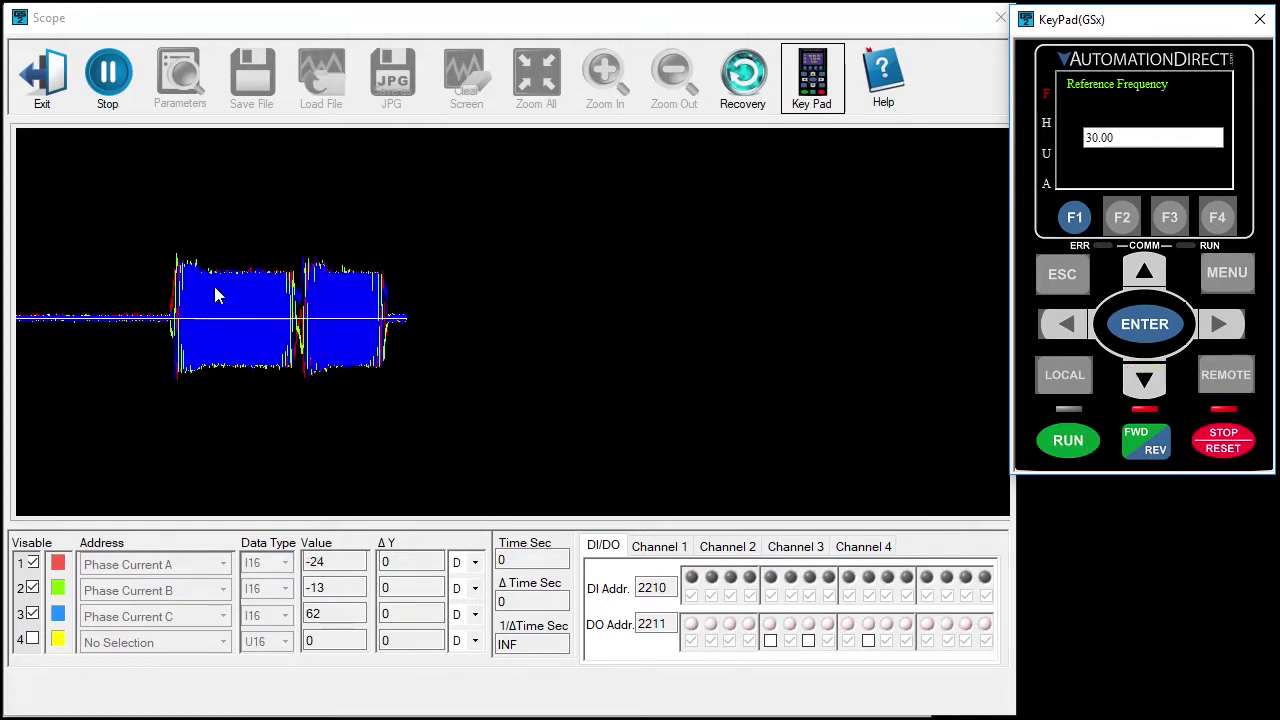
left_click(247, 311)
left_click(122, 77)
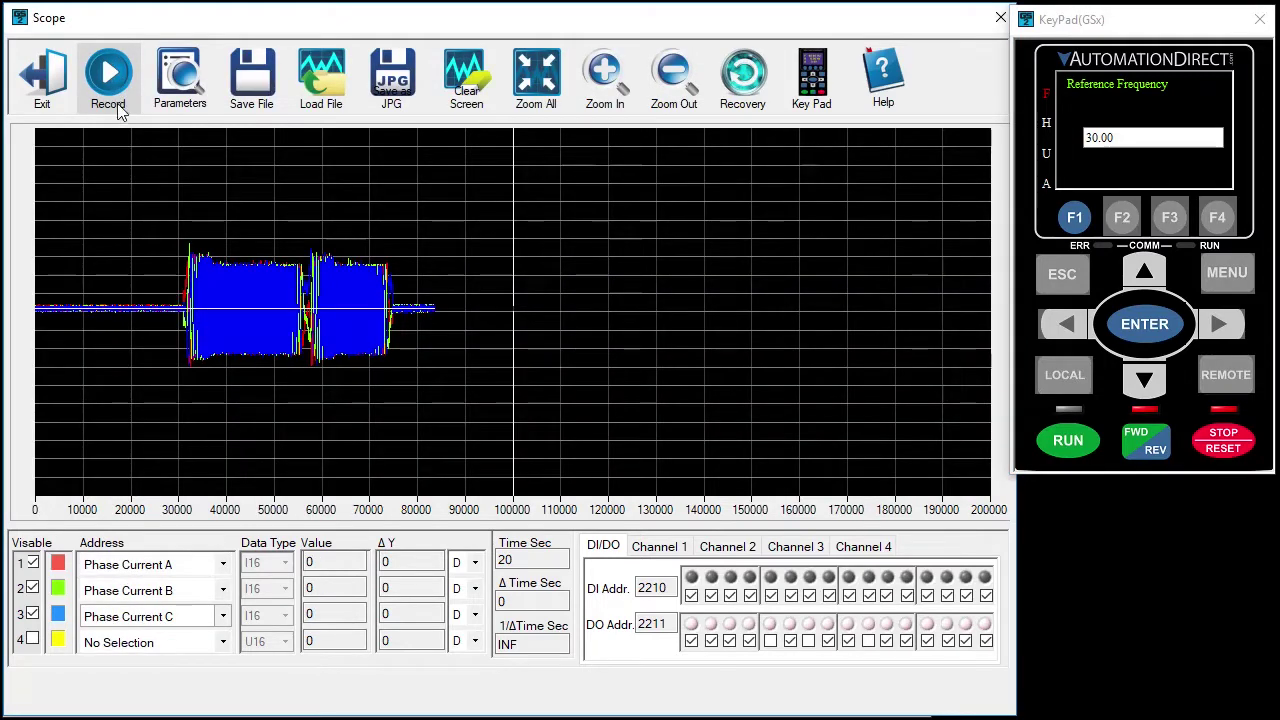
Fit the full capture, then zoom into the reversal where A‑B‑C becomes B‑A‑C
left_click(540, 75)
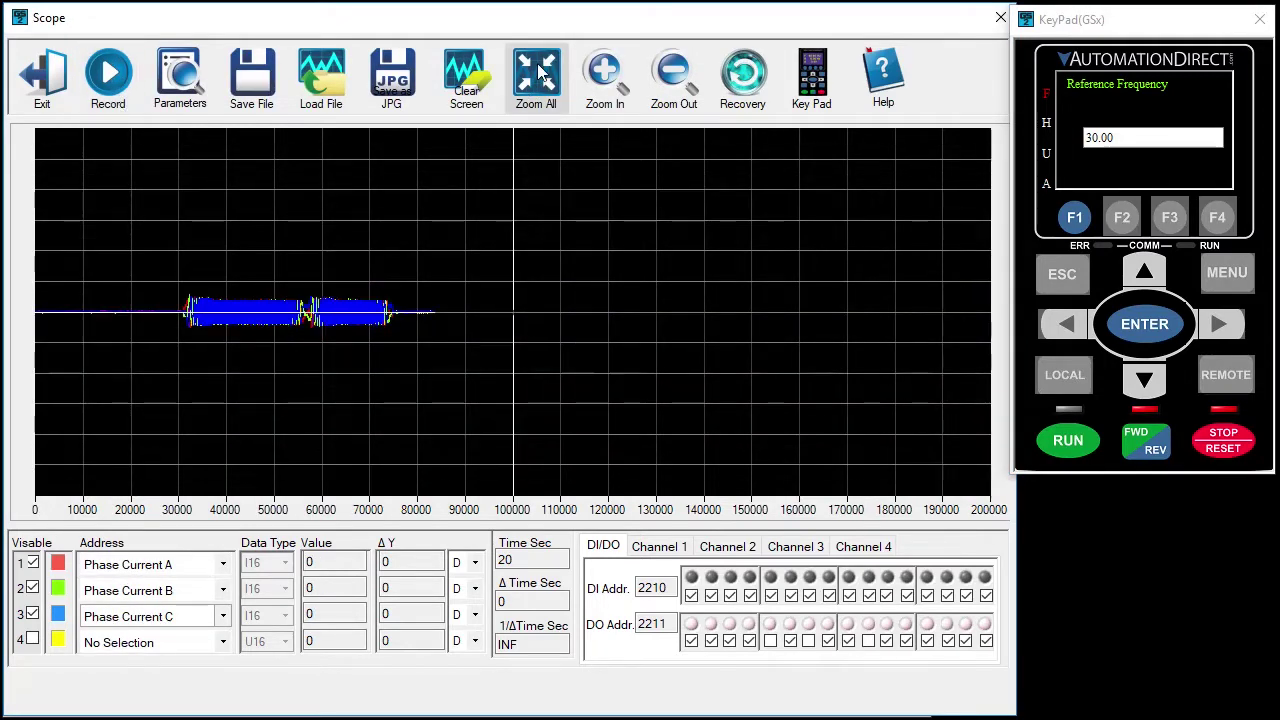
left_click_drag(293, 297, 320, 336)
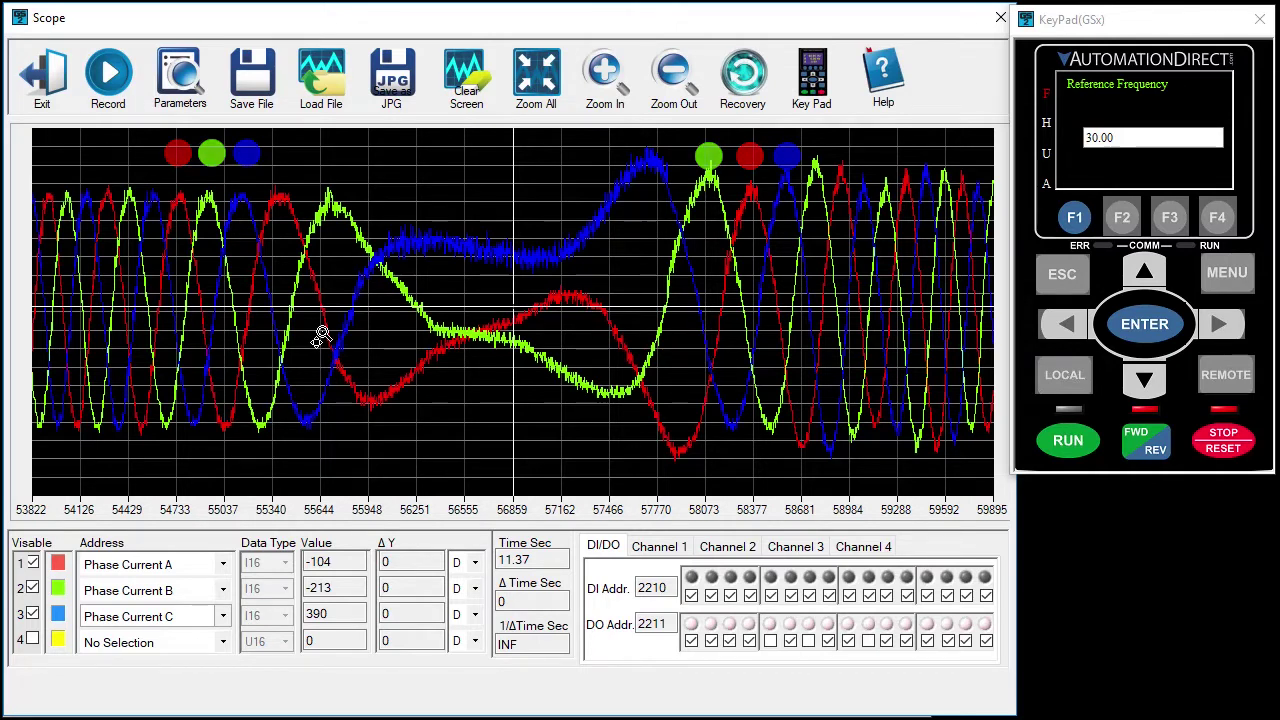
Hide the Phase Current A and B traces, then show them again
left_click(32, 564)
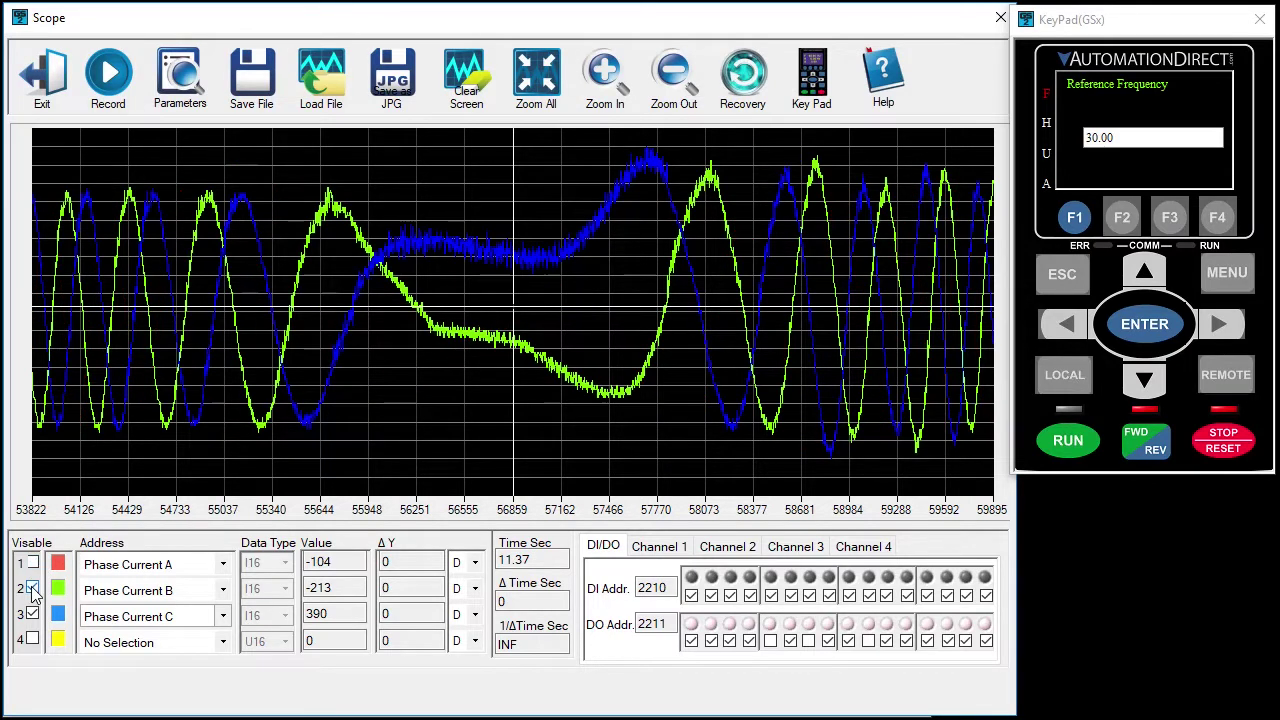
left_click(32, 589)
left_click(32, 564)
left_click(32, 589)
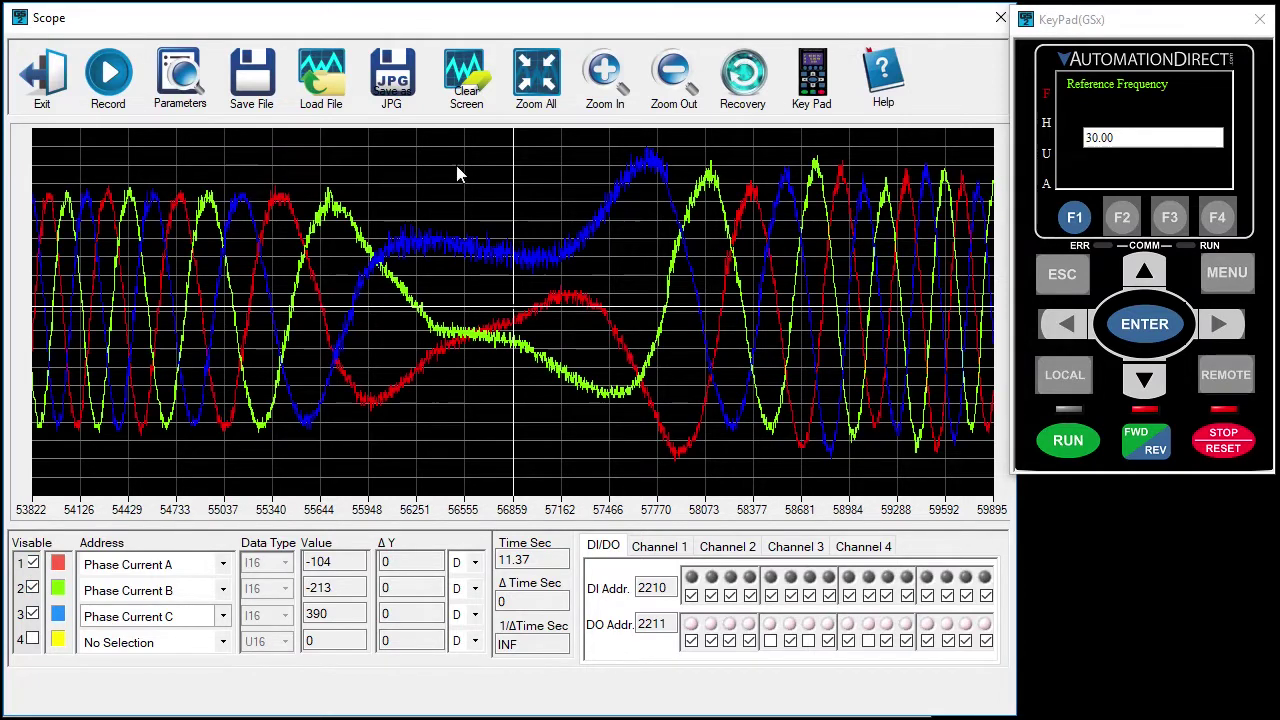
Zoom into steady running near the start and place two cursors reading A −152, B 747, C −602
left_click(539, 78)
left_click_drag(228, 295, 237, 345)
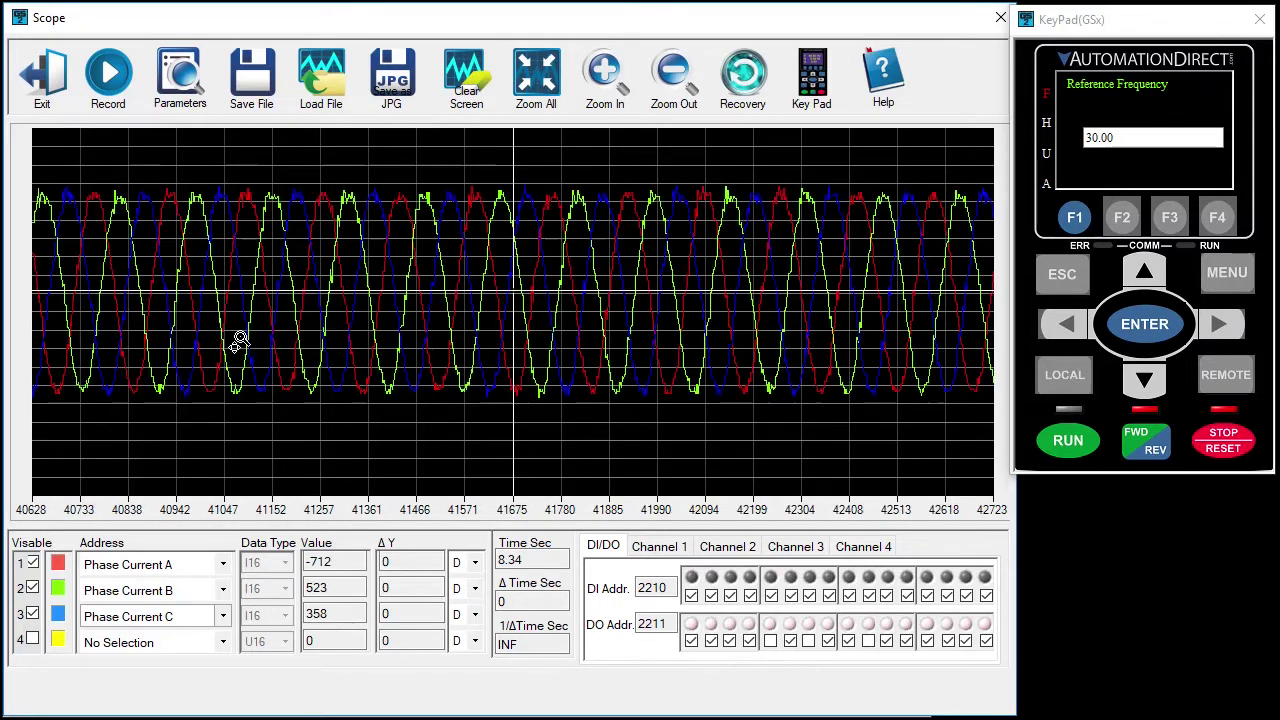
left_click_drag(513, 140, 425, 146)
left_click_drag(514, 143, 499, 143)
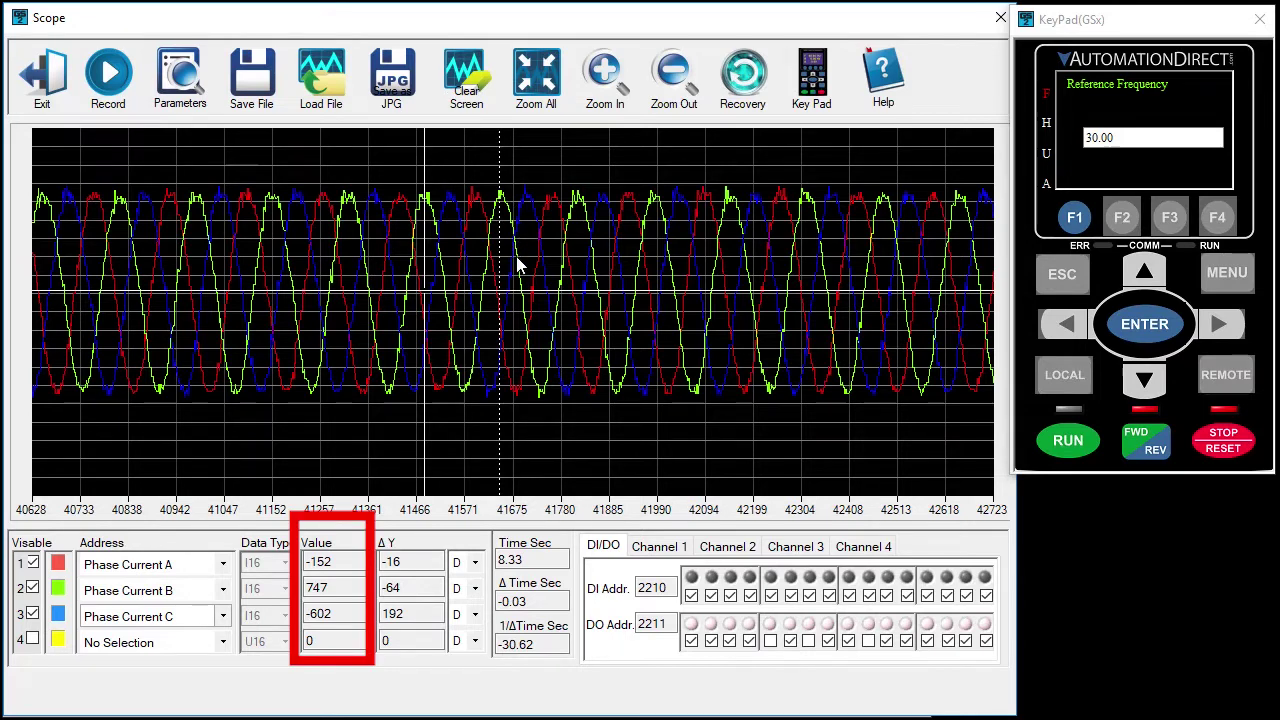
mouse_move(498, 177)
left_mouse_down()
mouse_move(528, 179)
mouse_move(499, 174)
left_mouse_up()
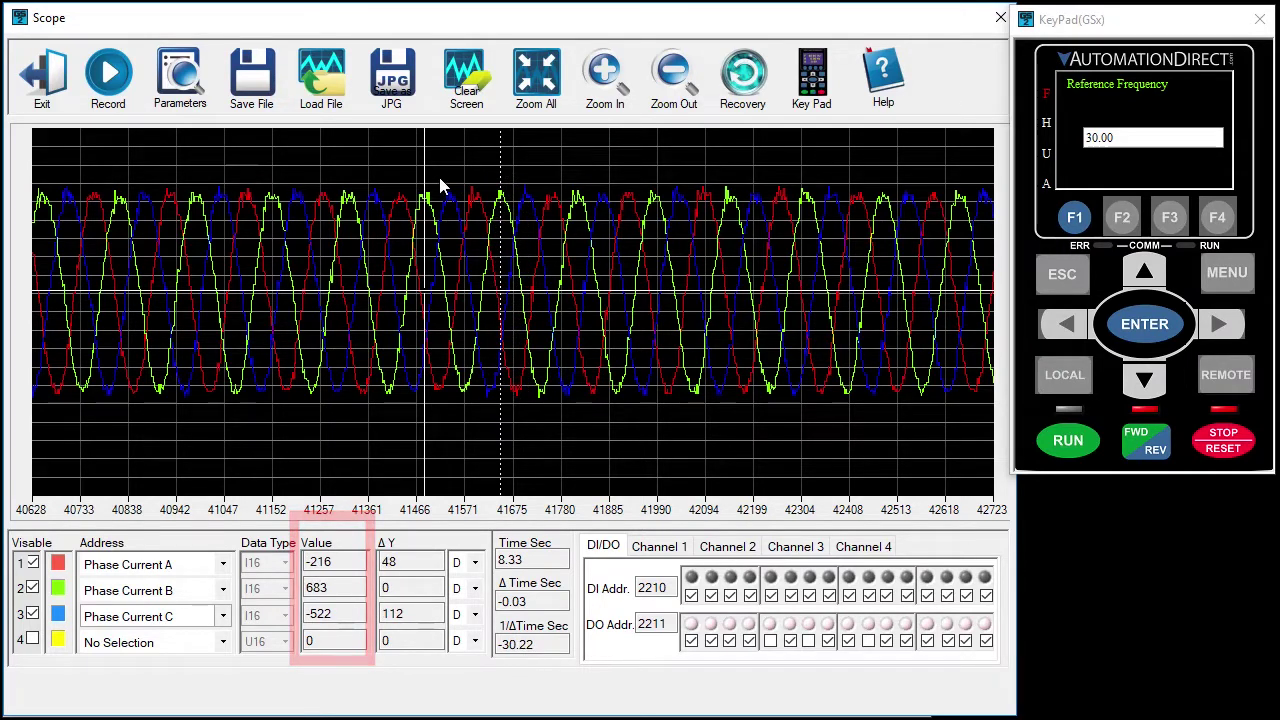
mouse_move(425, 162)
left_mouse_down()
mouse_move(439, 159)
mouse_move(423, 160)
left_mouse_up()
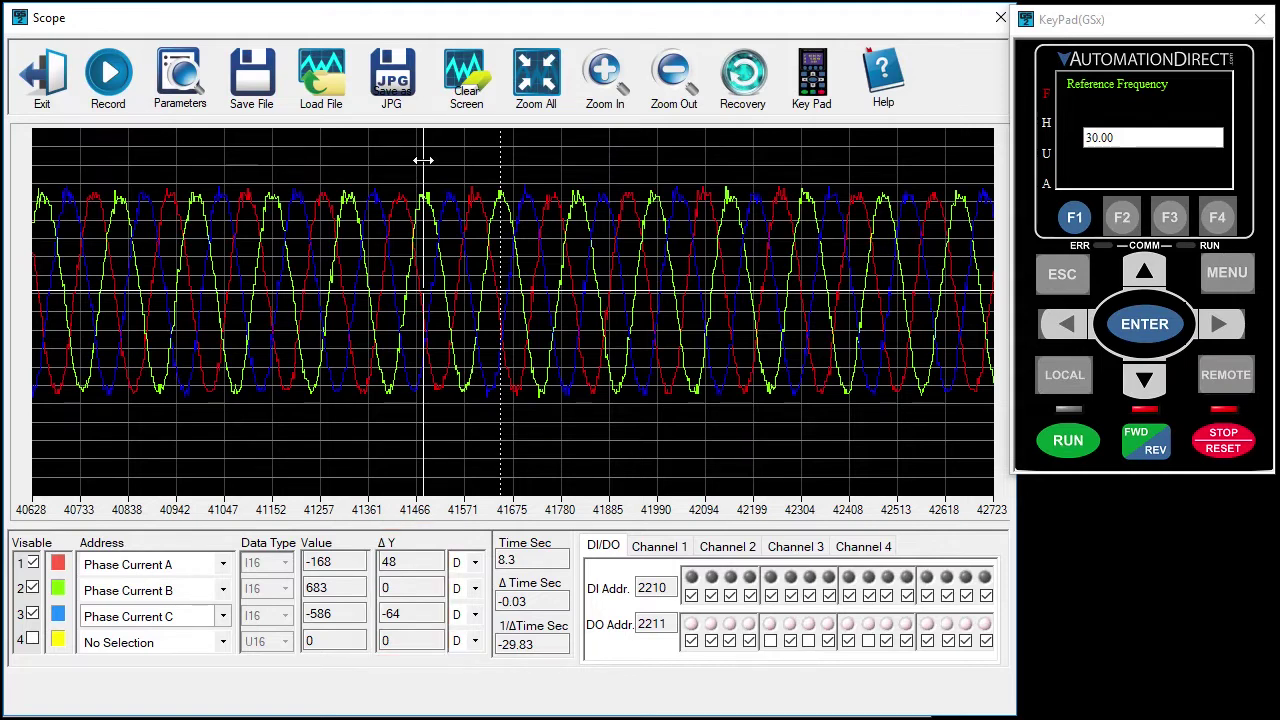
left_click(474, 565)
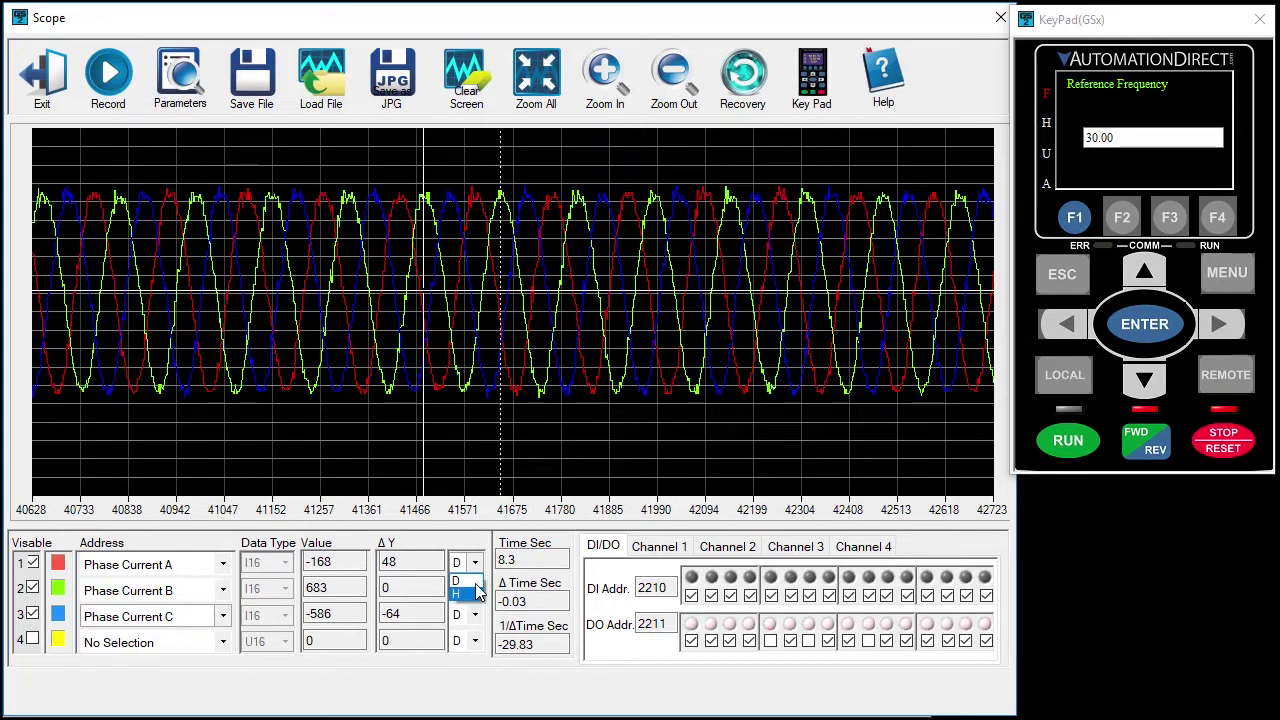
left_click(476, 566)
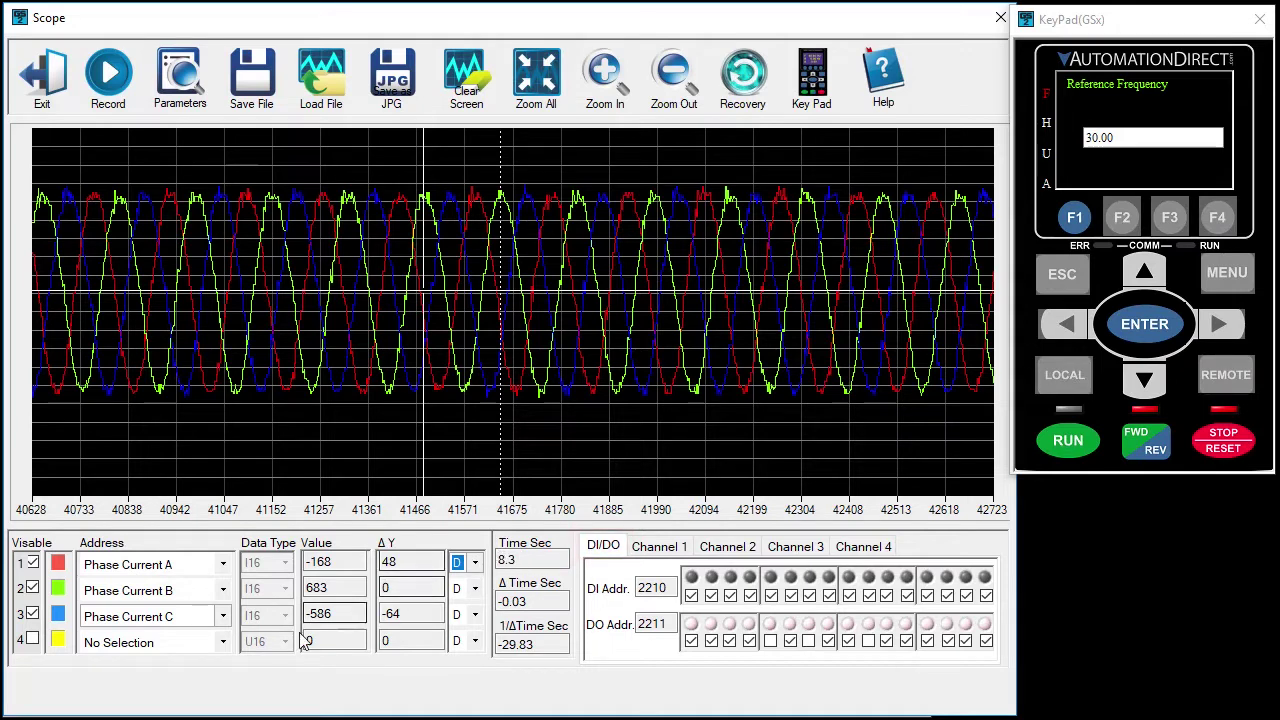
Enable the digital output bits on the DI/DO tab, leaving the ninth DO bit unticked
left_click(223, 643)
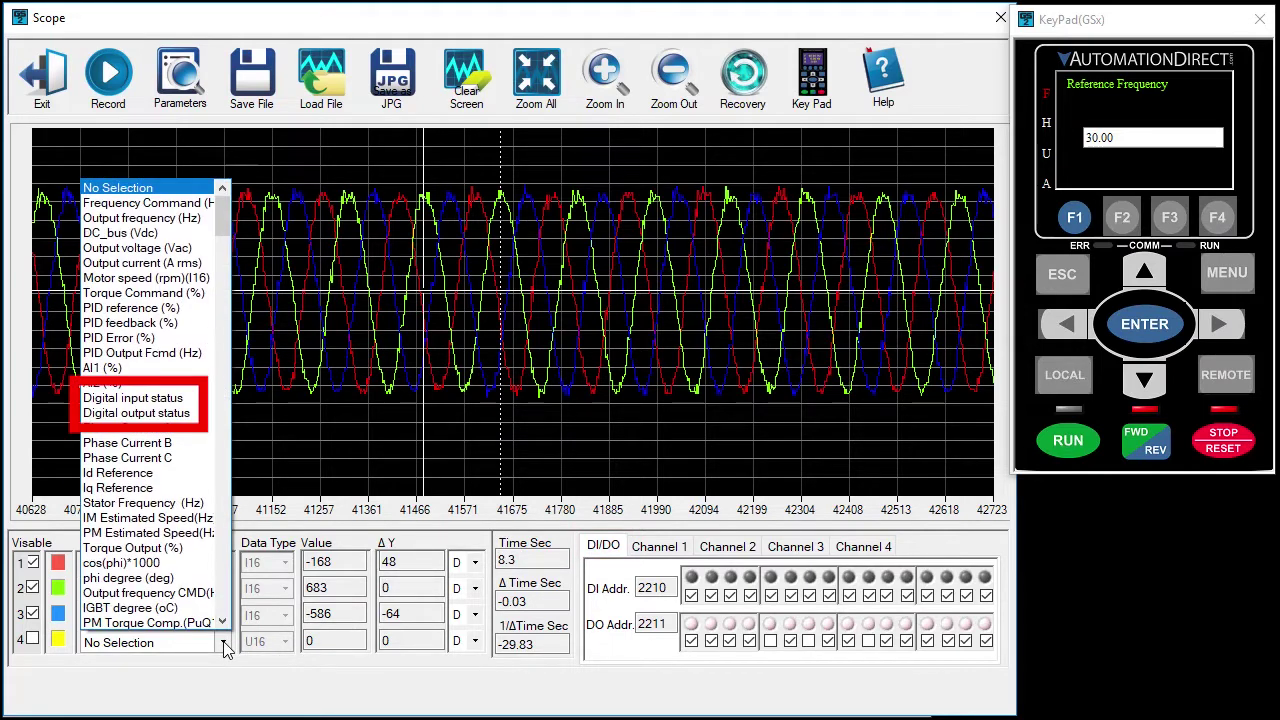
left_click(223, 645)
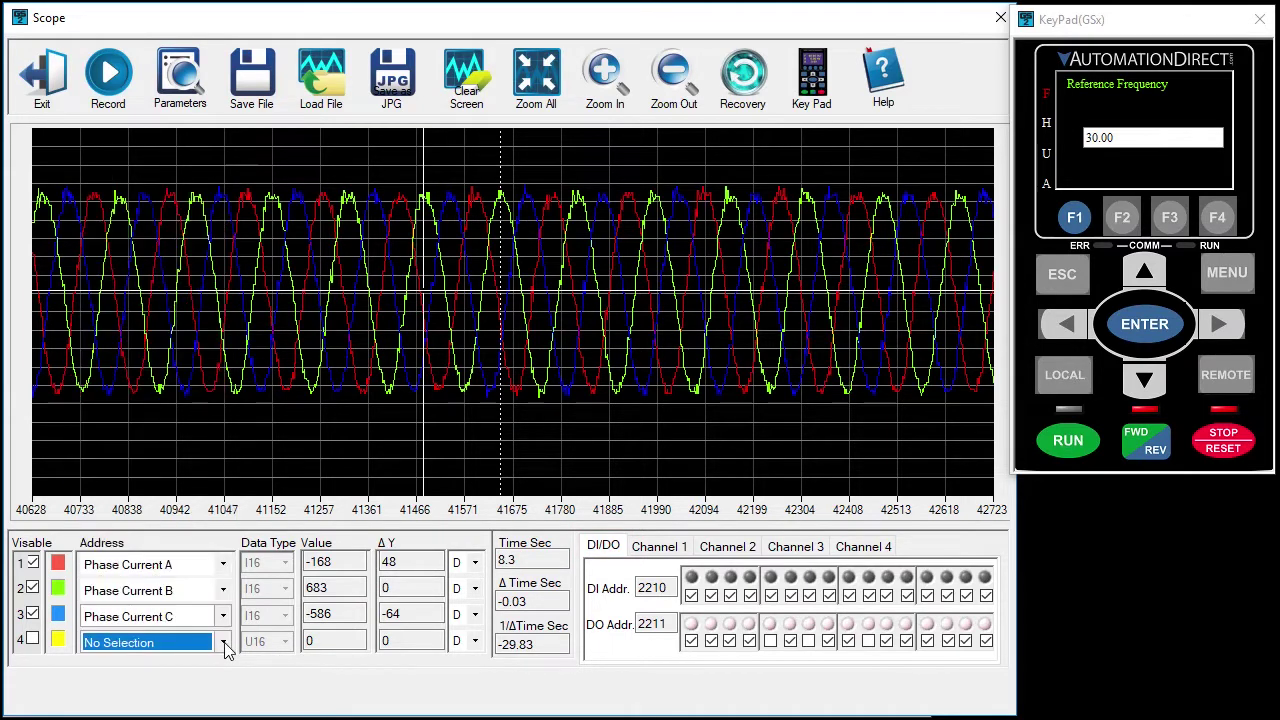
left_click(770, 641)
left_click(808, 641)
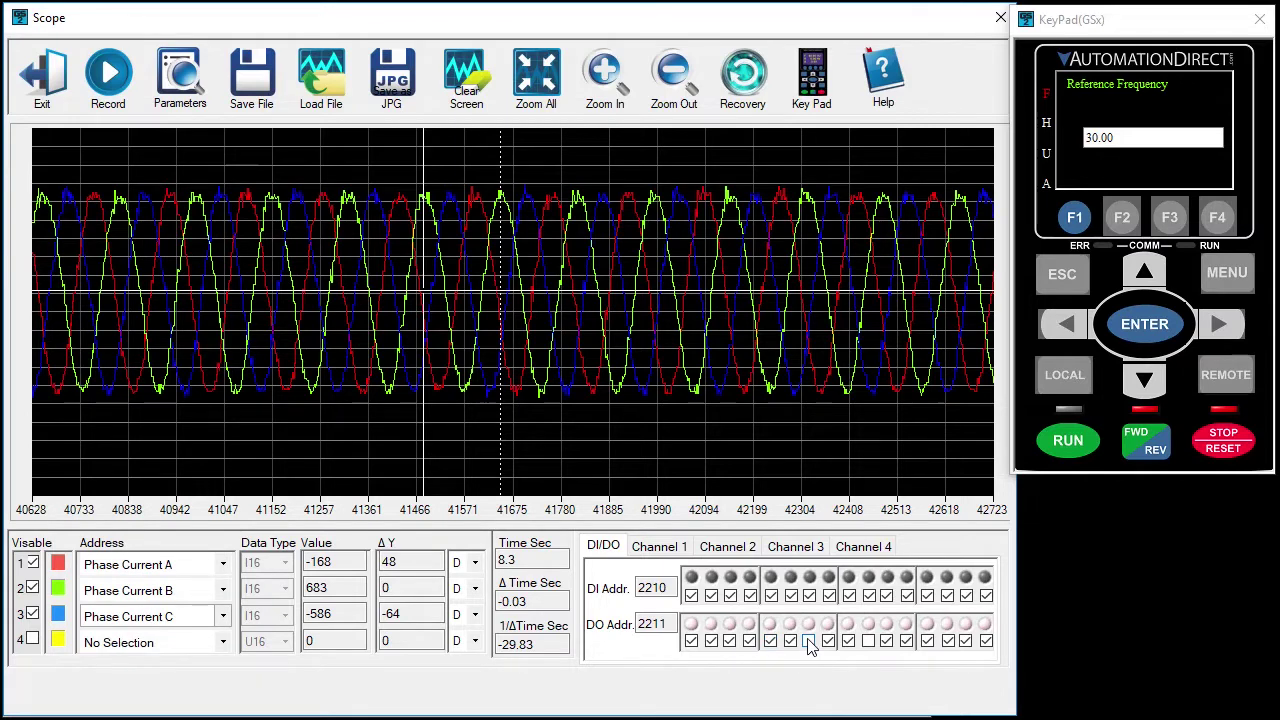
left_click(848, 641)
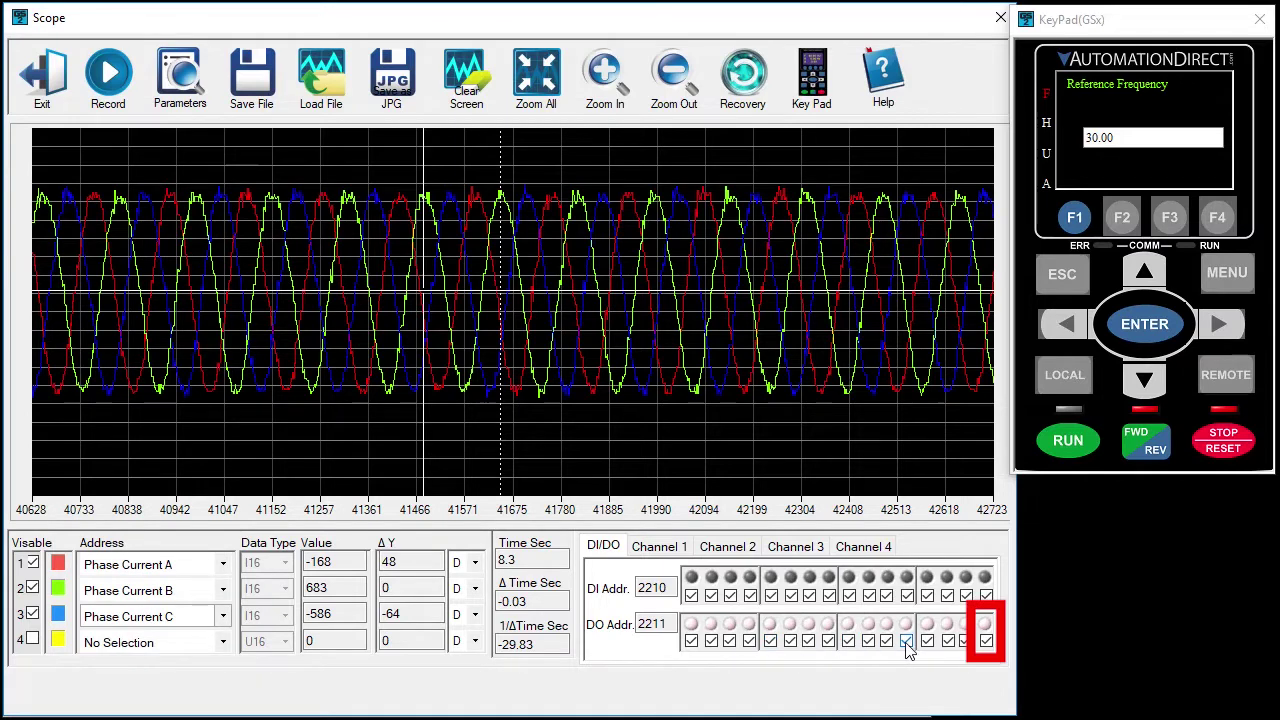
left_click(986, 641)
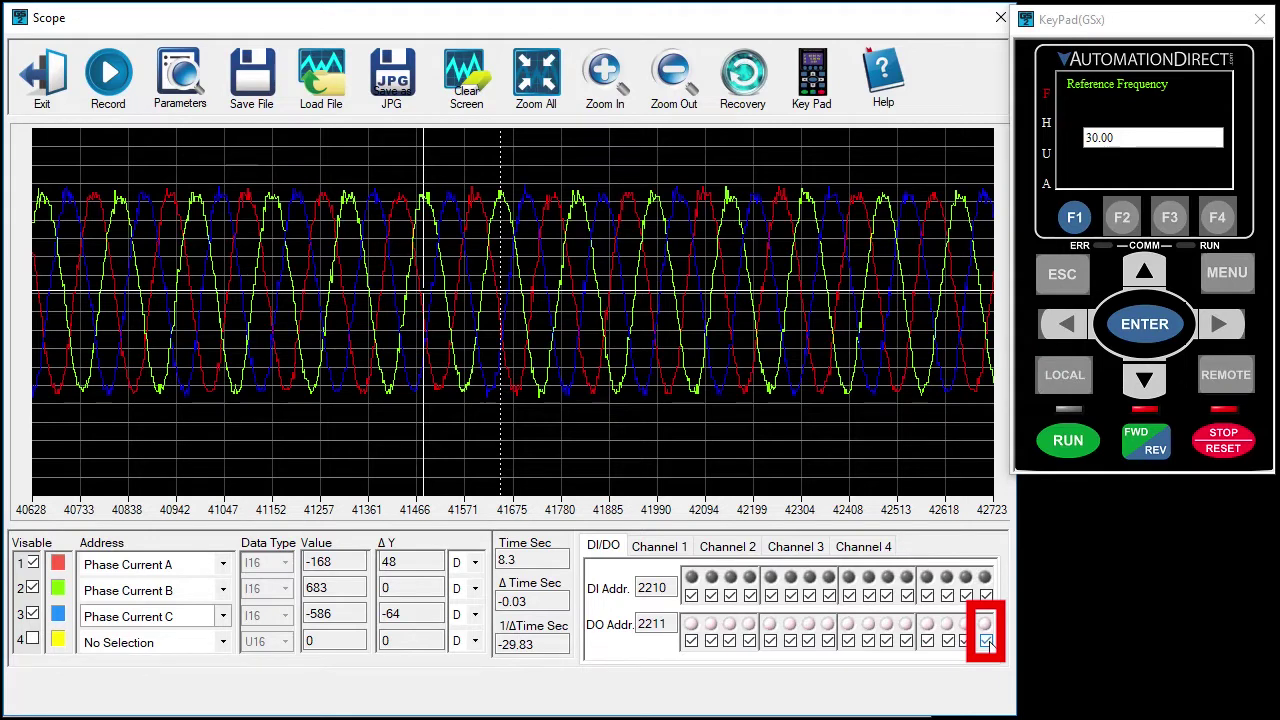
left_click(848, 641)
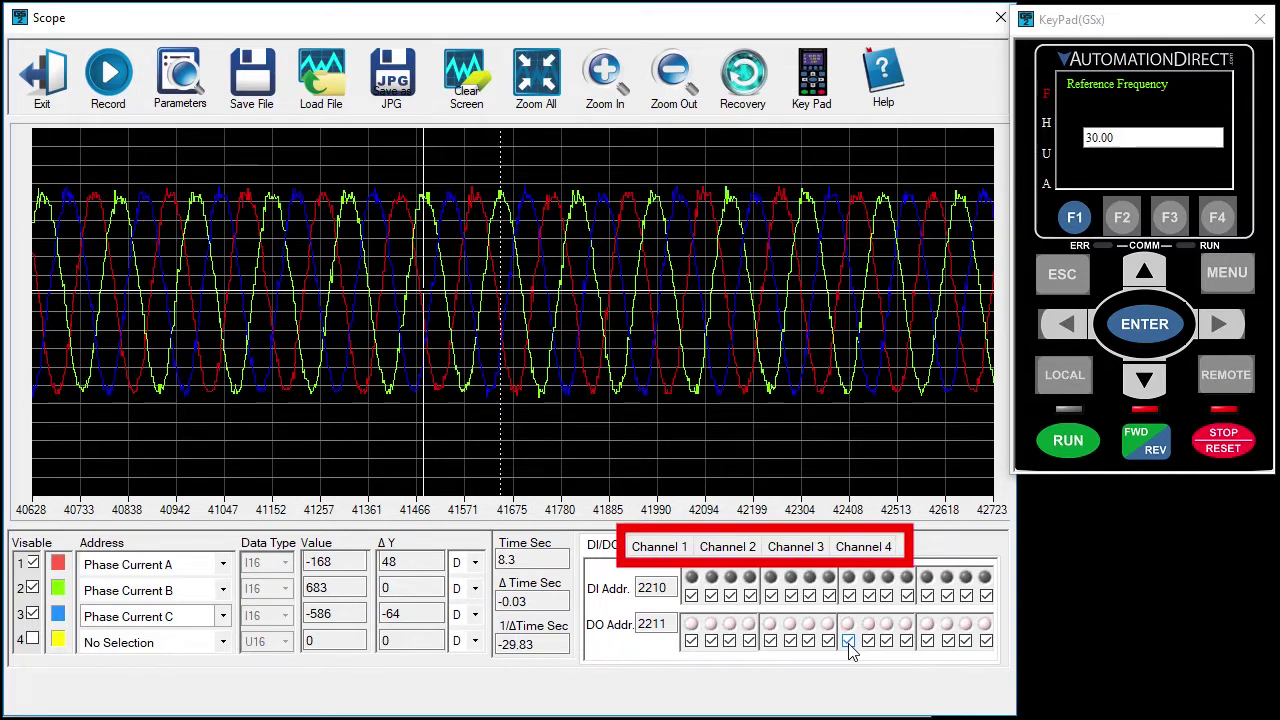
Check max, min and average for channels 1–4, then clear the waveforms from the plot
left_click(659, 547)
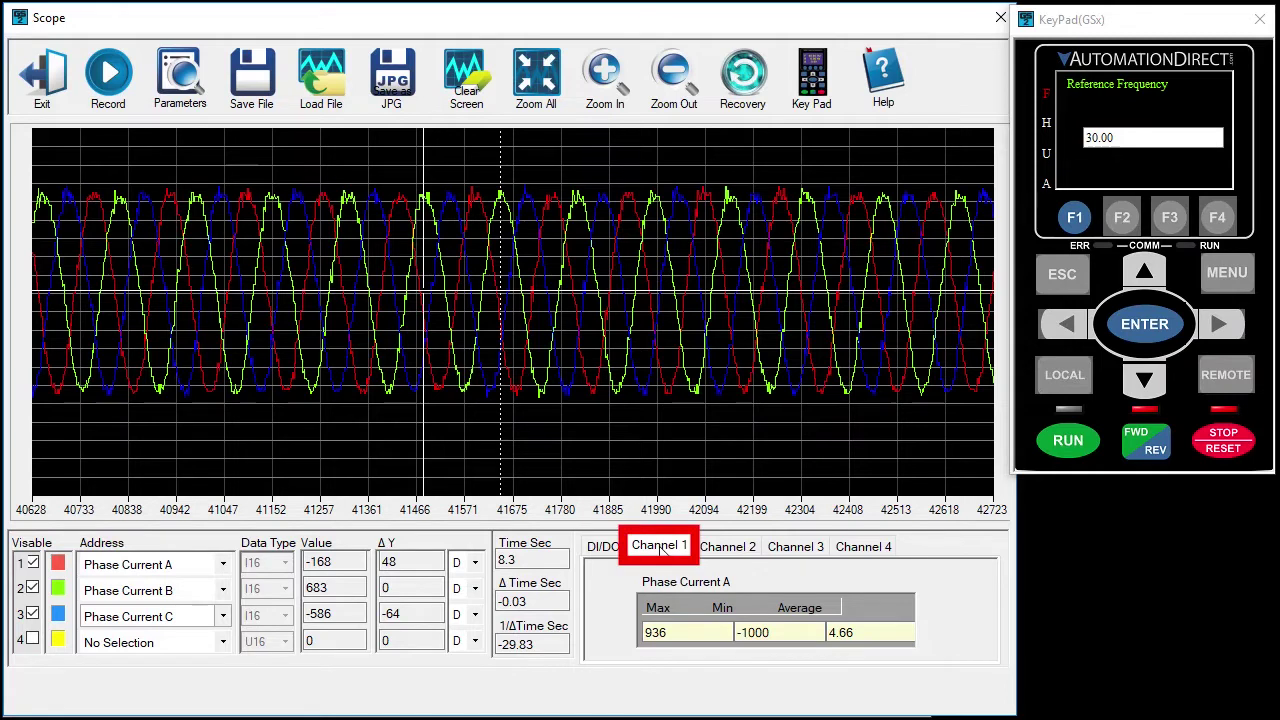
left_click(712, 548)
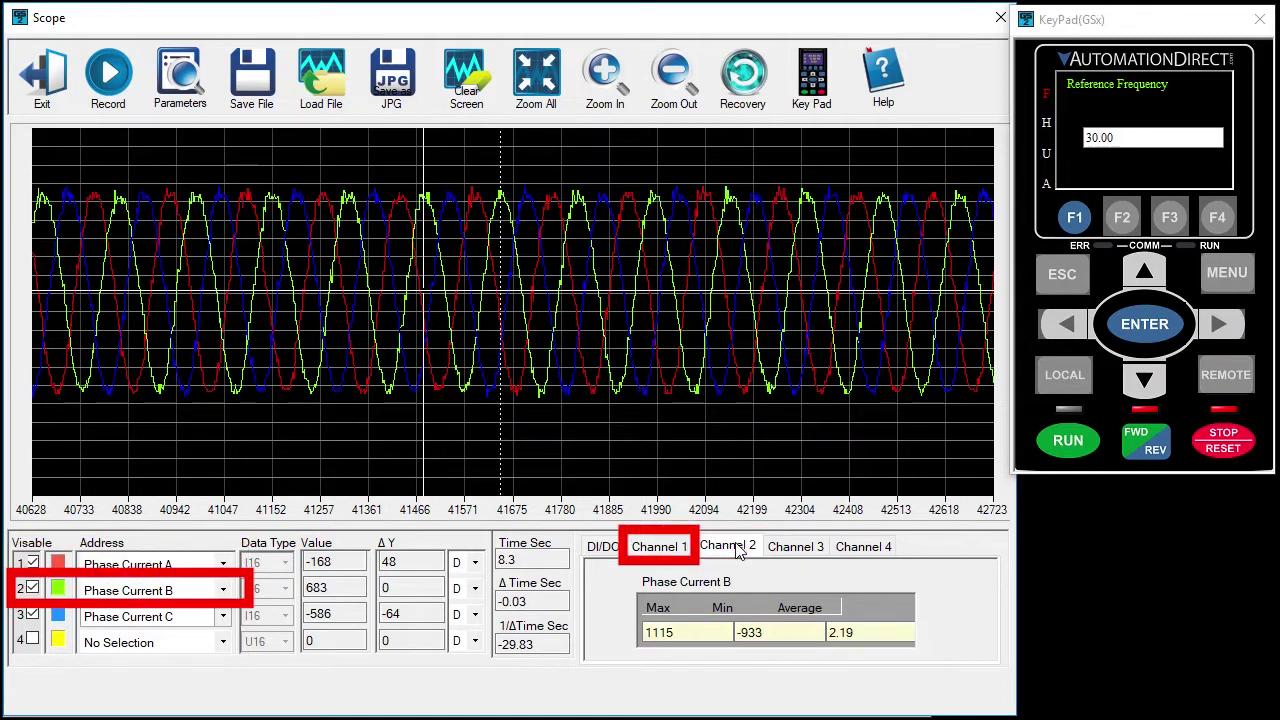
left_click(798, 550)
left_click(866, 556)
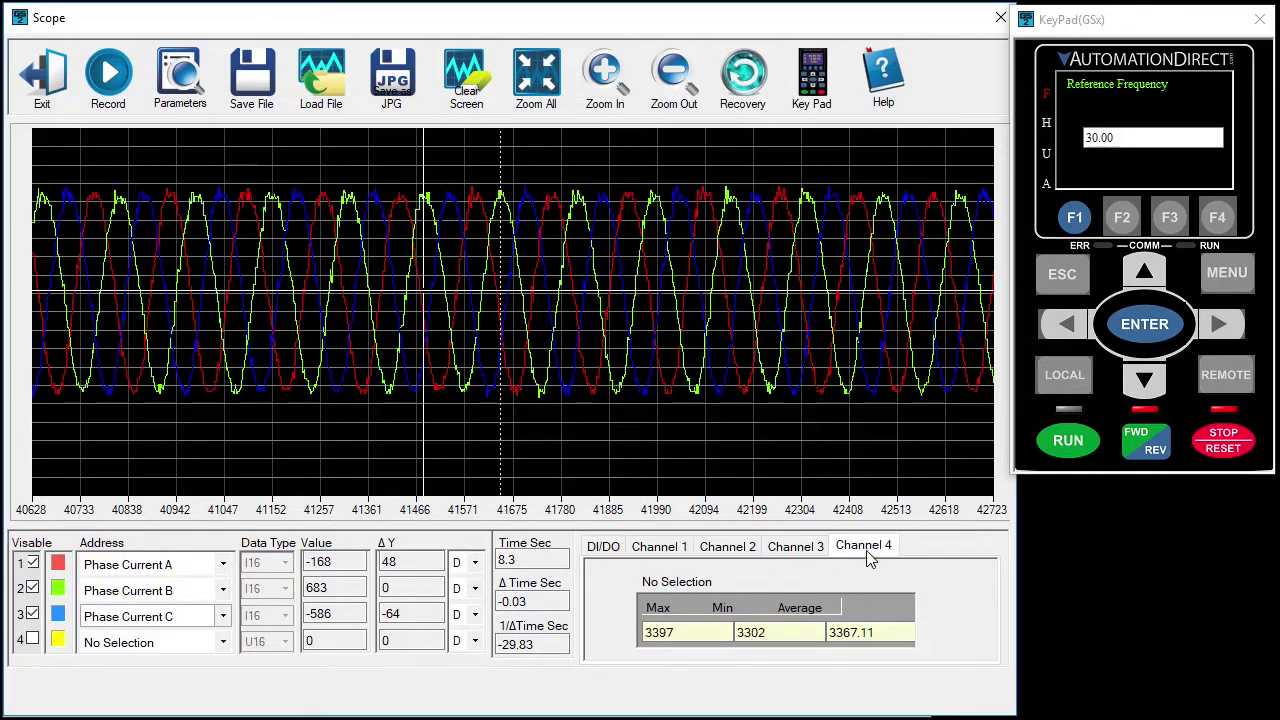
left_click(468, 80)
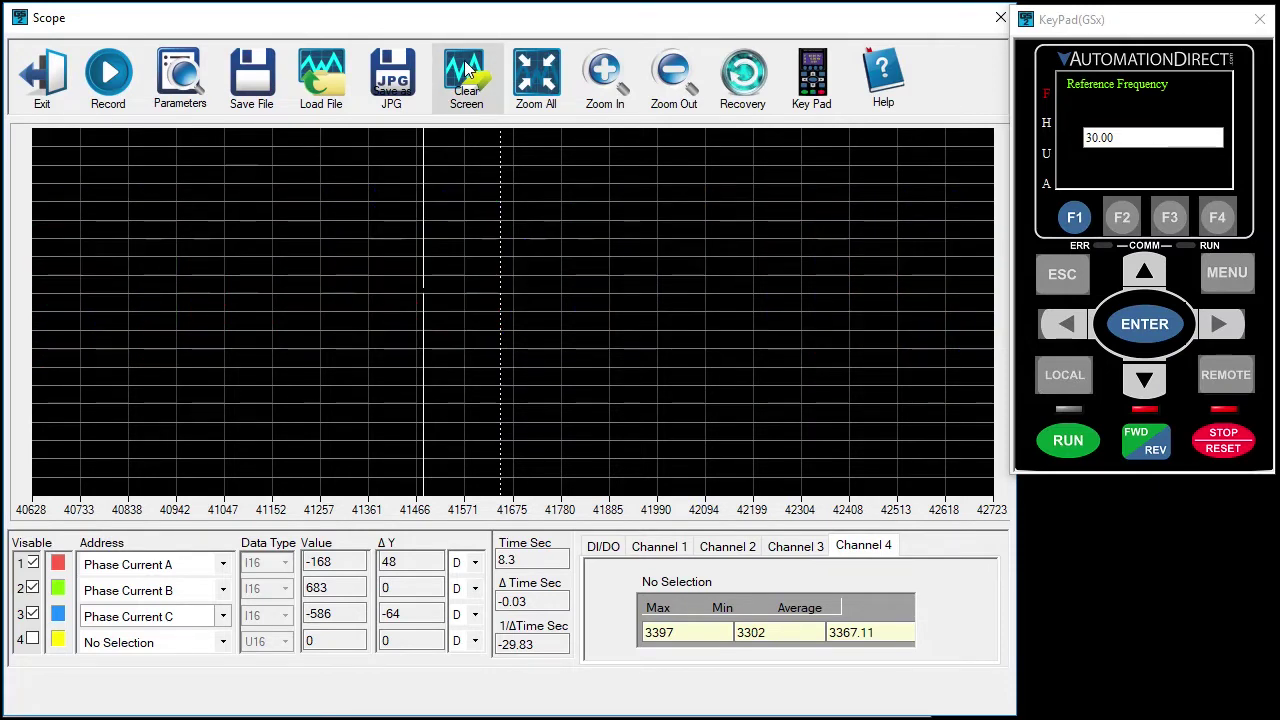
left_click(182, 80)
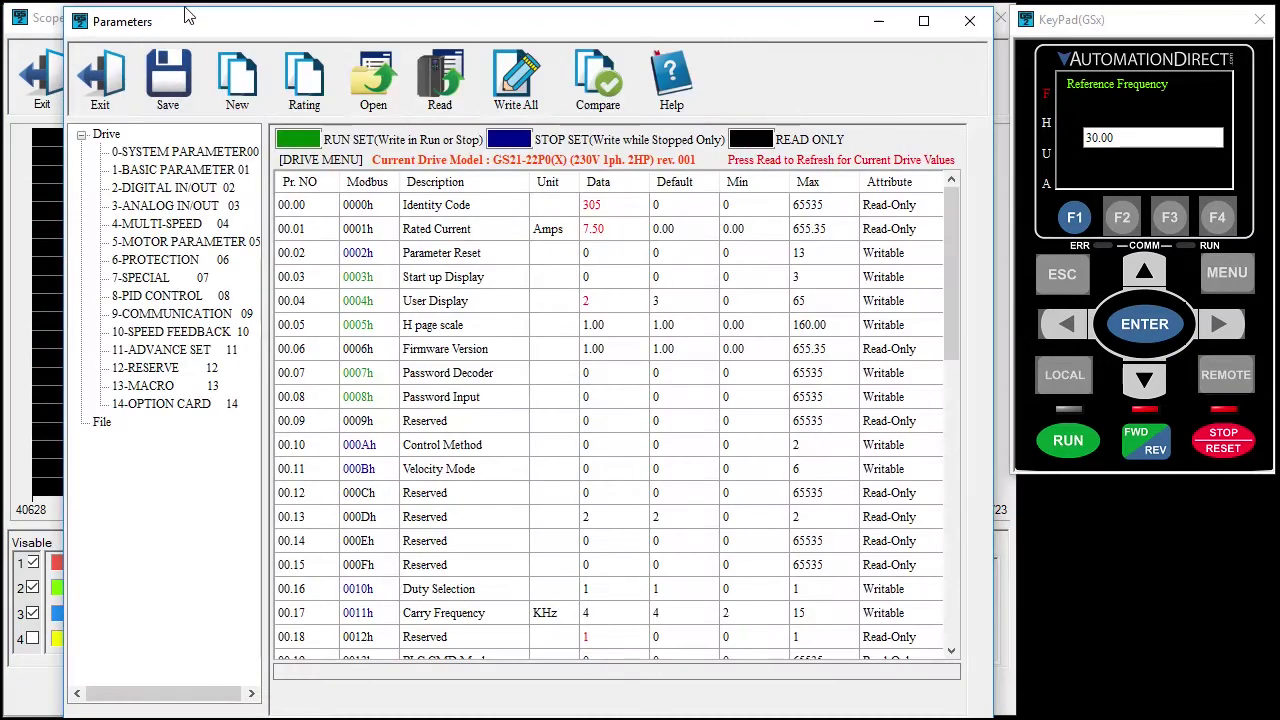
left_click(968, 24)
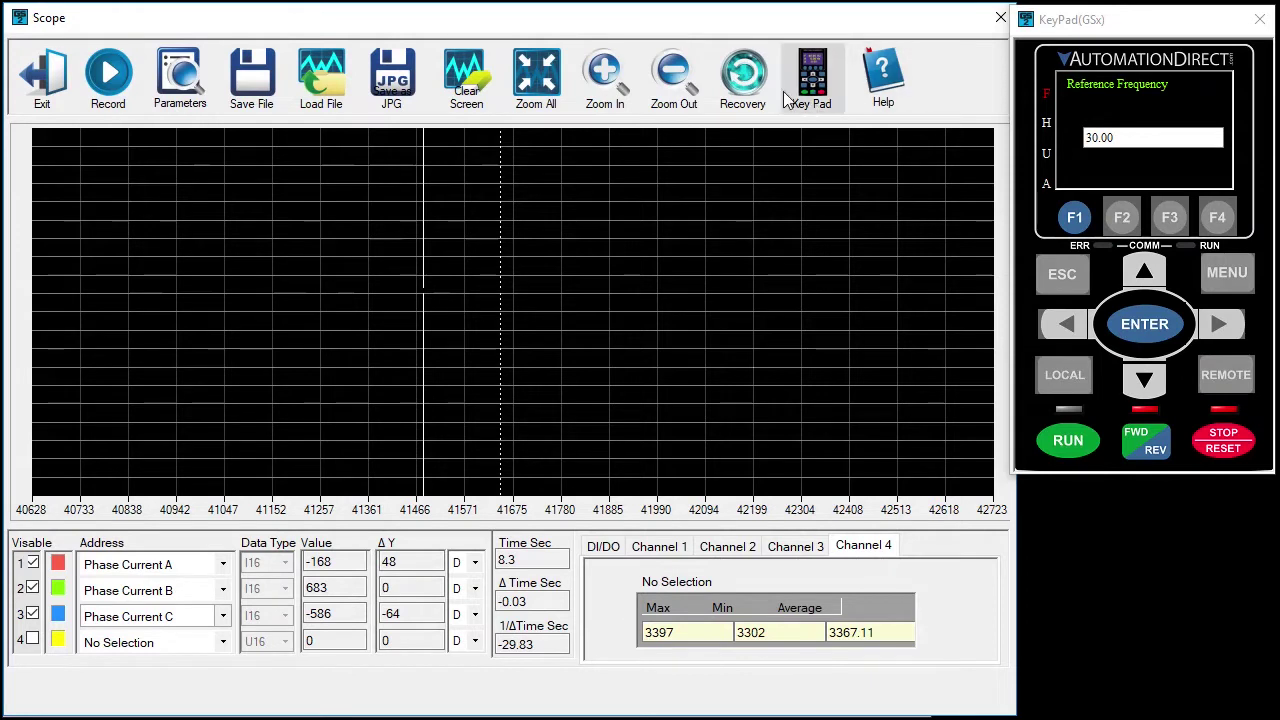
Reset the scope to its default 0–200000 time range and open the channel 4 signal list
left_click(741, 89)
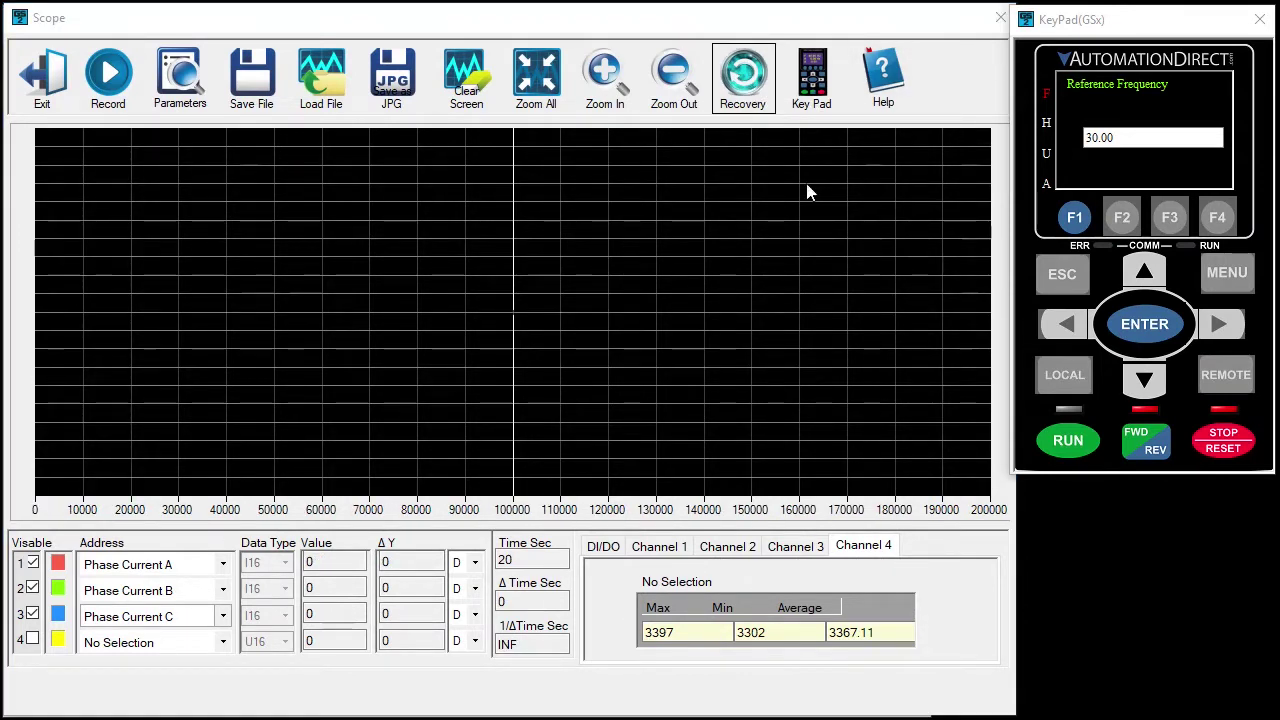
left_click(223, 643)
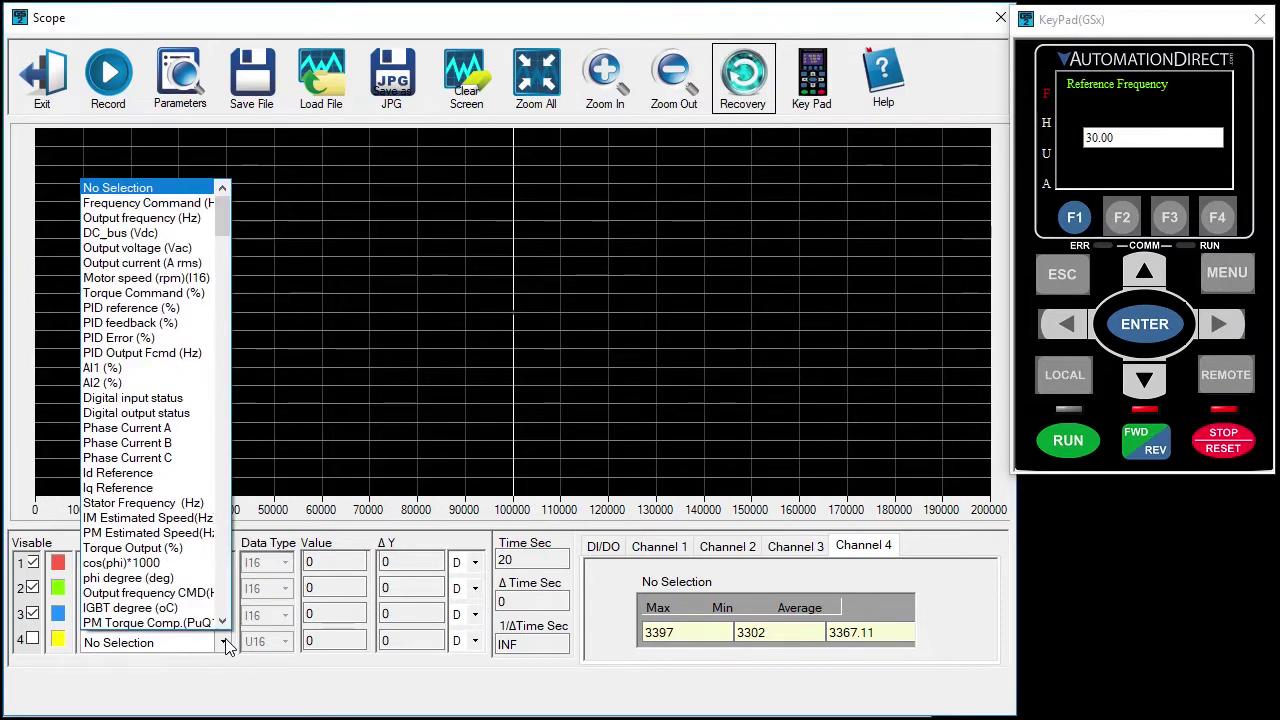